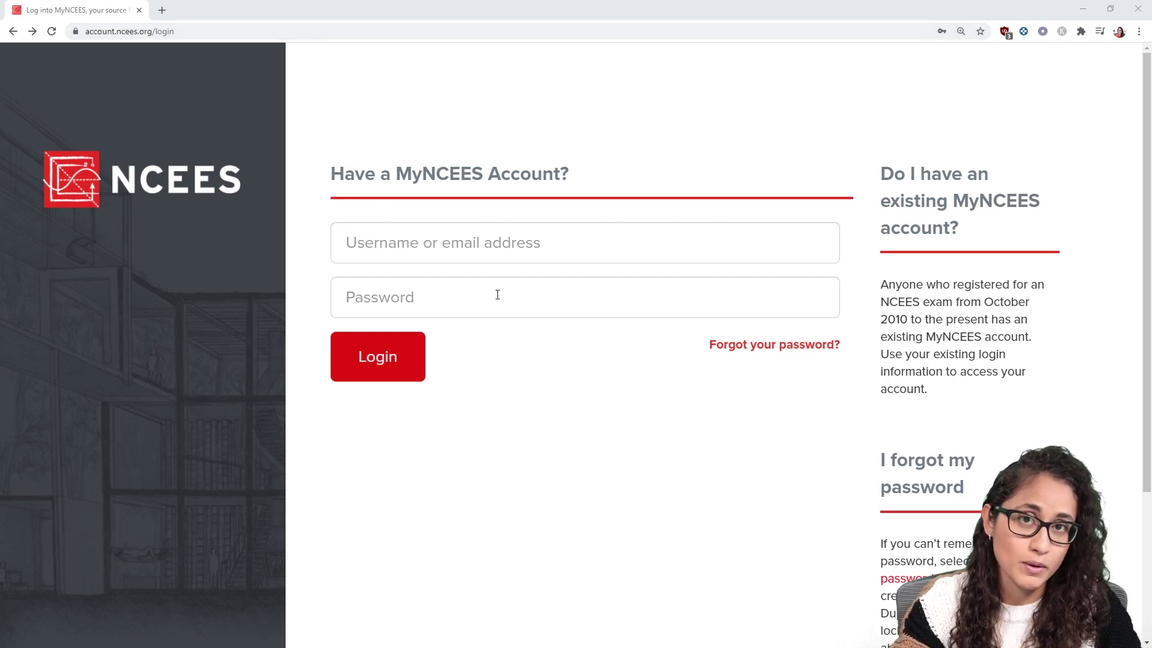
- Create a new MyNCEES account and sign in to reach the account dashboard
scroll(467, 419, down, 3)
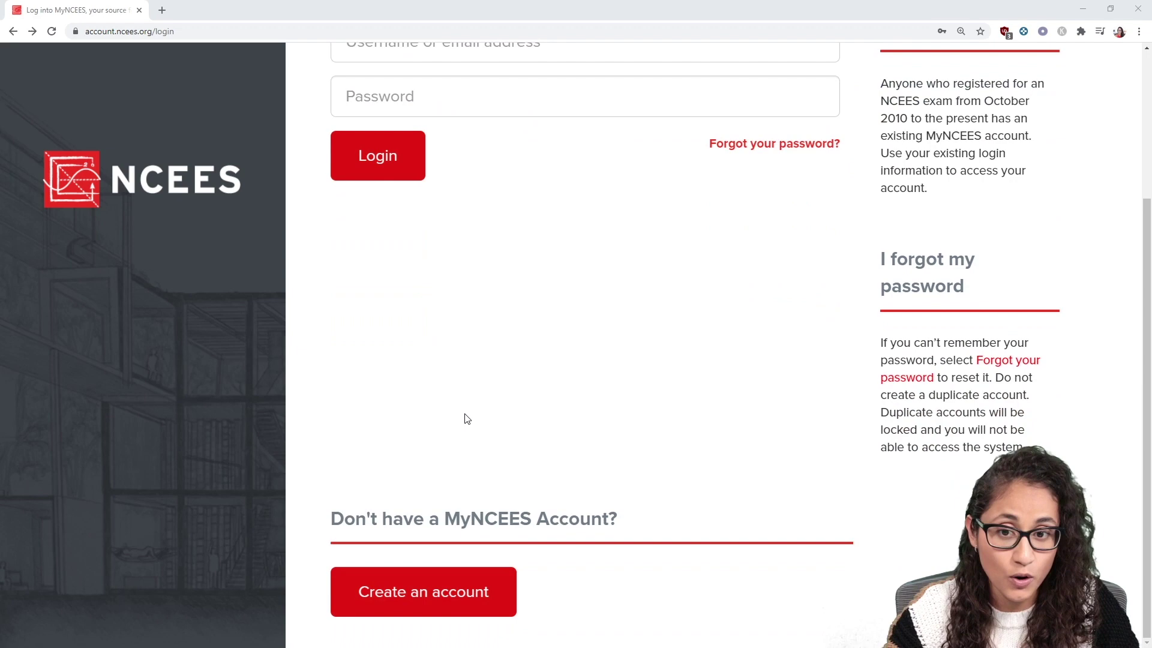
click(428, 606)
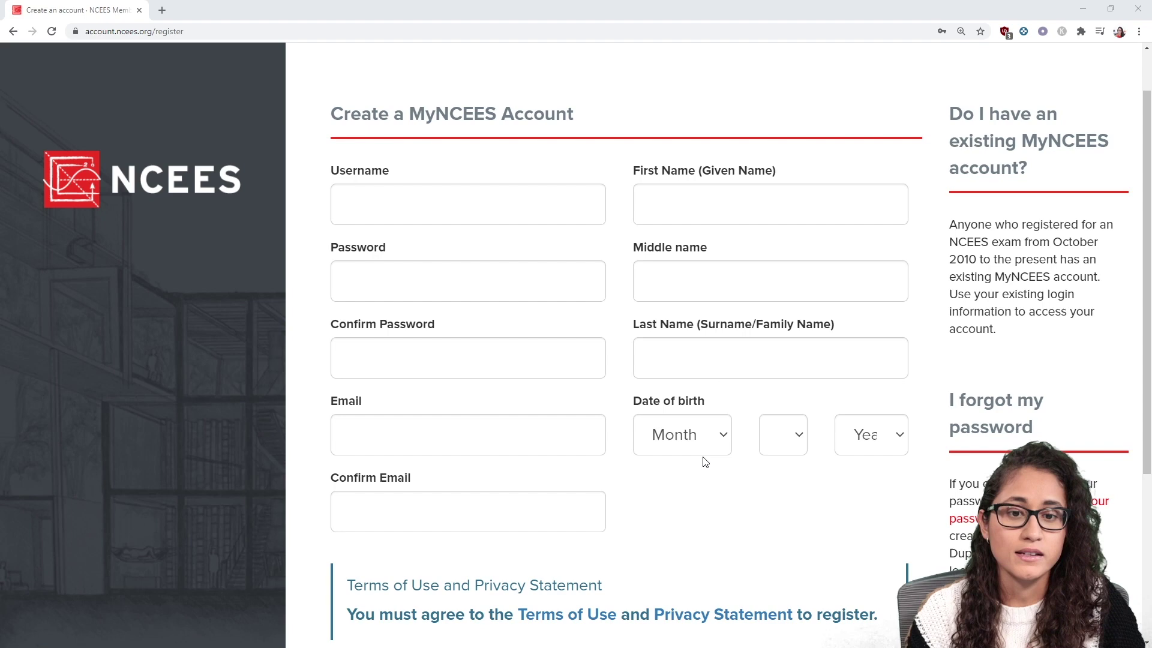
scroll(536, 494, down, 2)
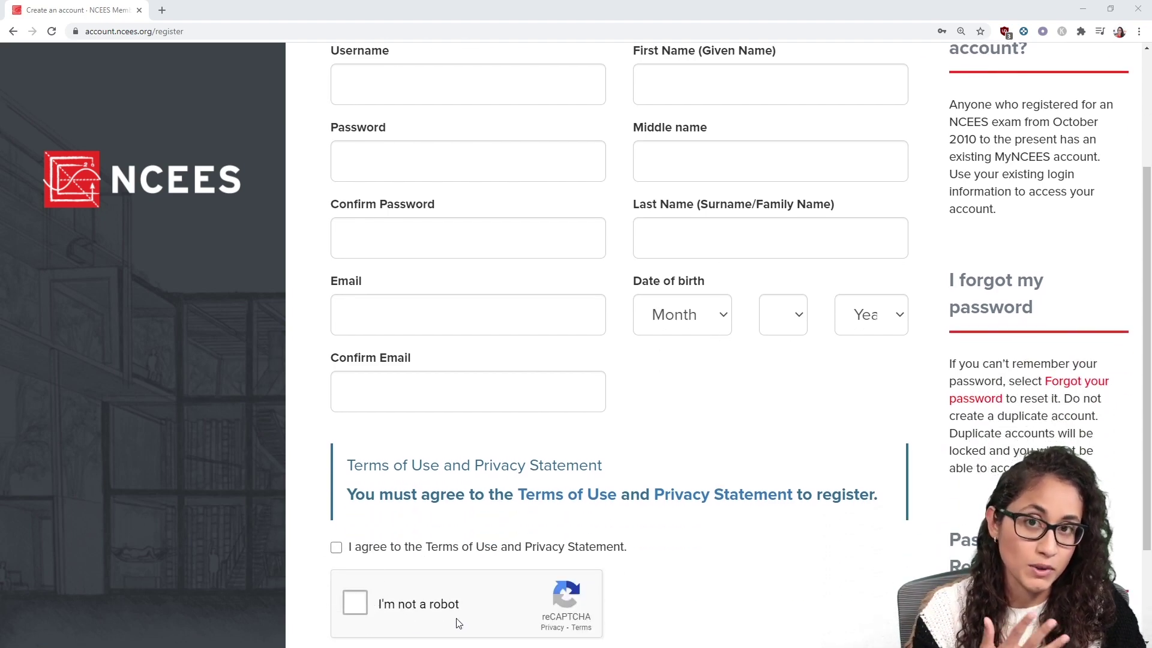
scroll(500, 602, down, 2)
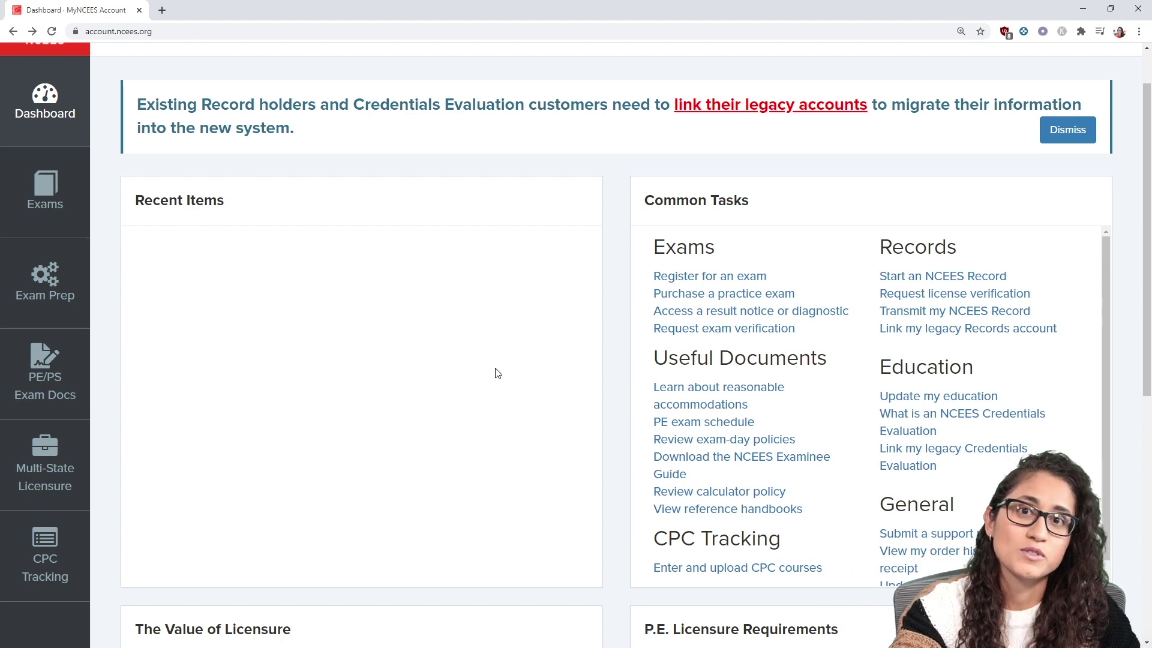
- Start exam registration, look over the contact information, and return to the prerequisites list
click(678, 279)
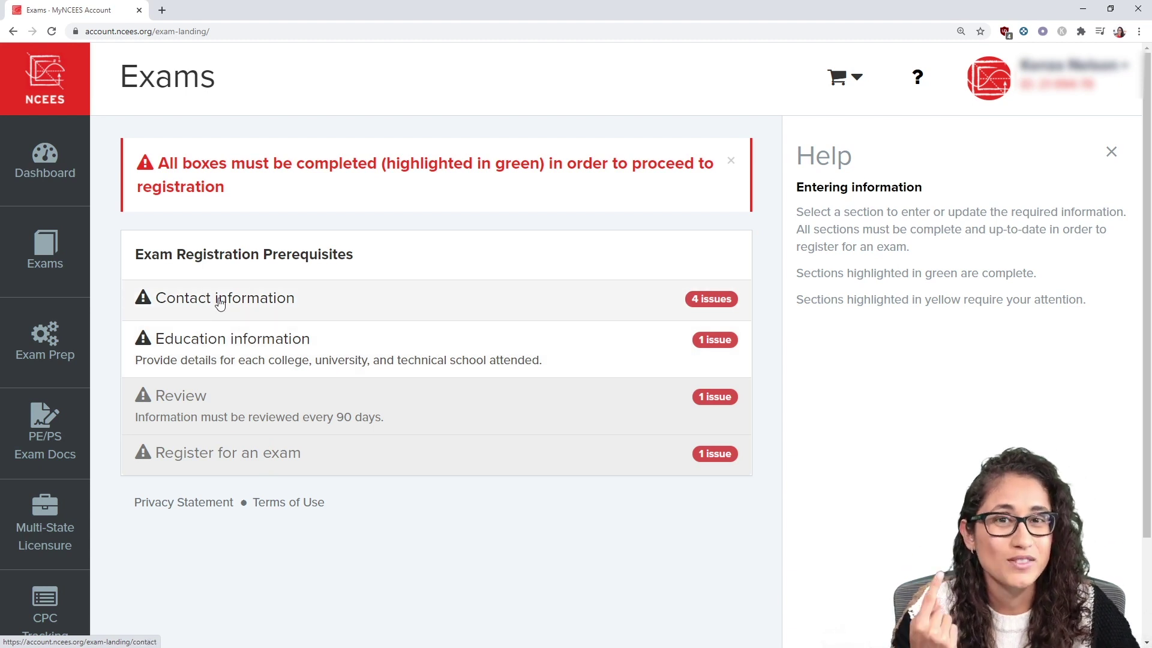
click(220, 303)
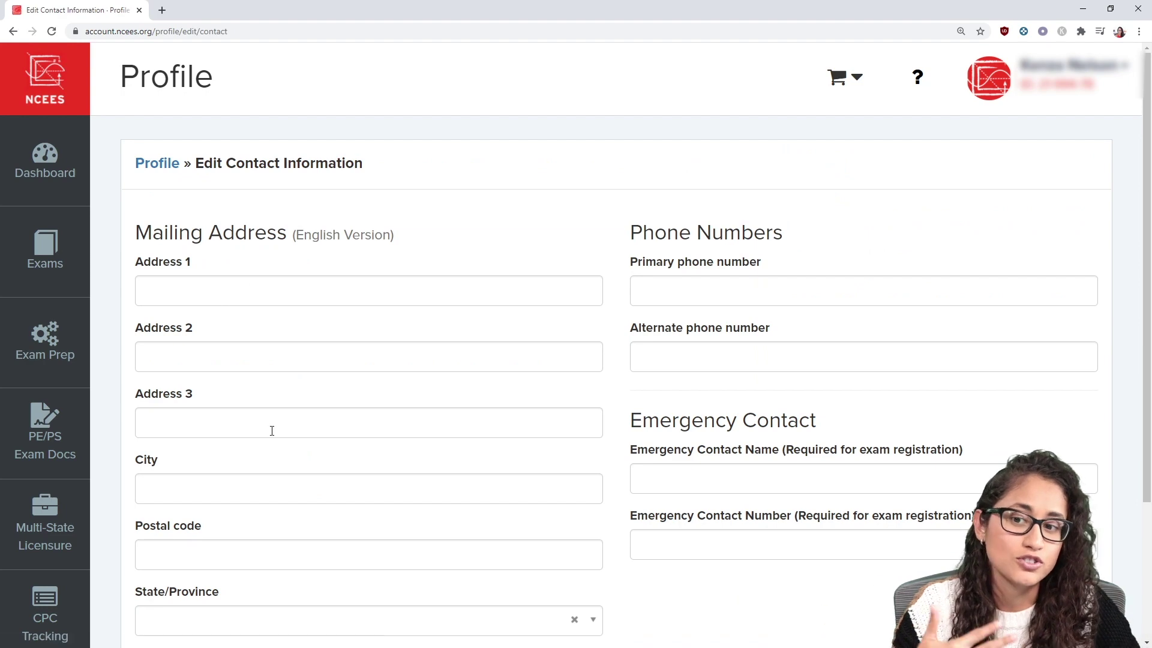
scroll(270, 430, down, 2)
scroll(272, 430, up, 1)
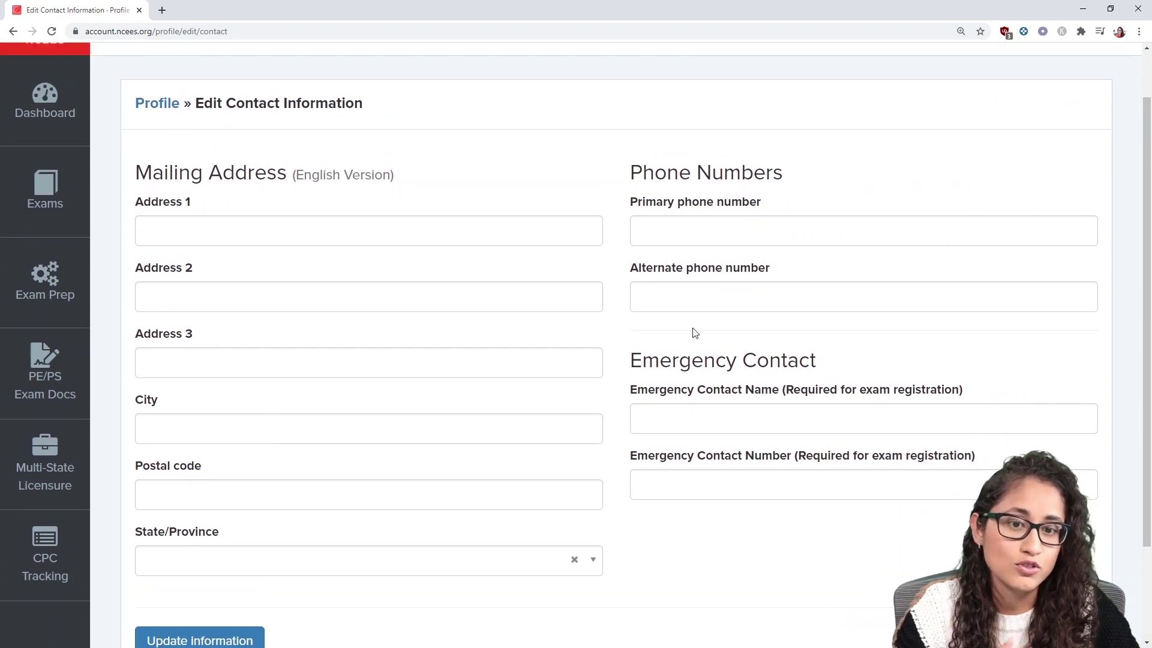
key(alt+Left)
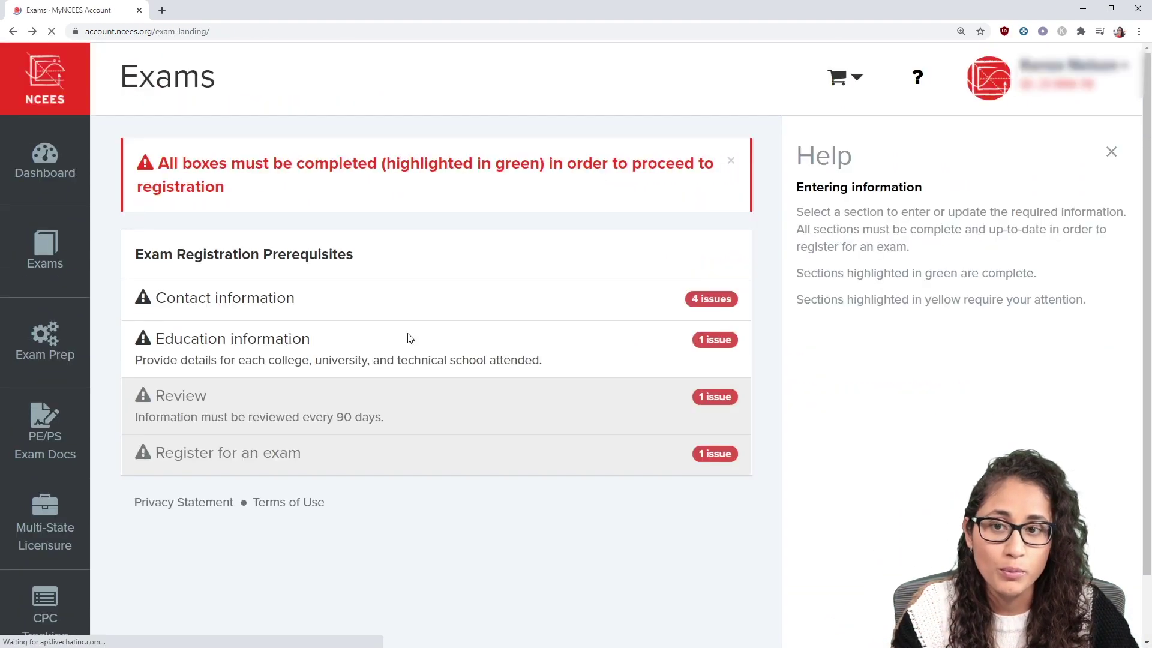
- Open the education information section and check which degree types can be added
click(234, 359)
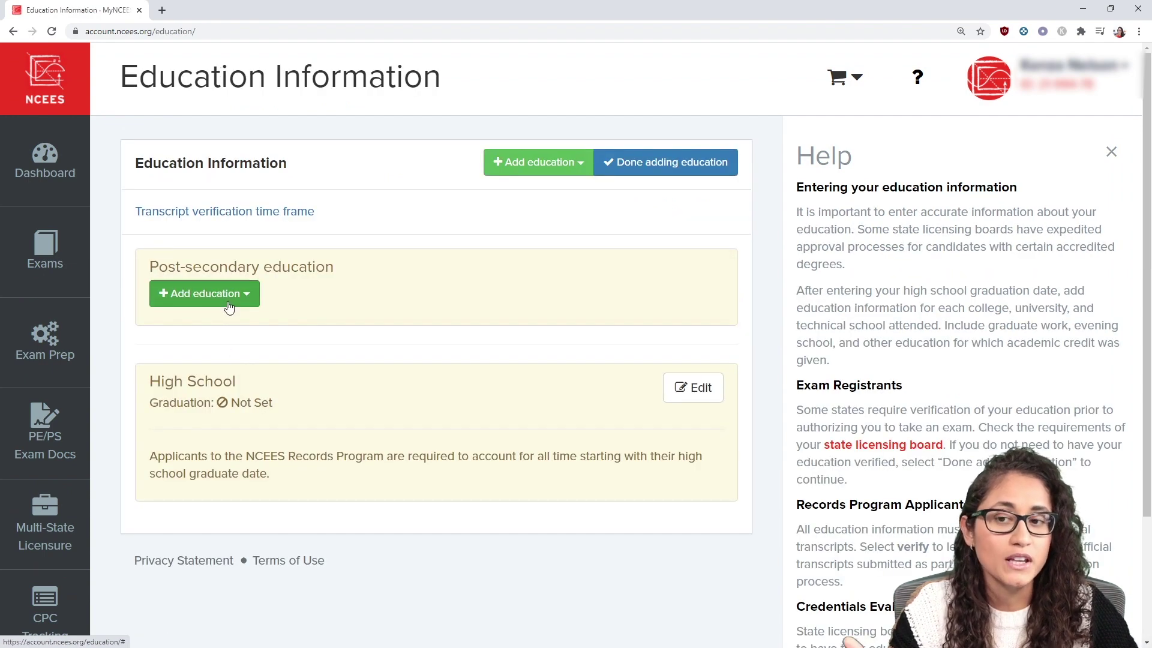
click(227, 297)
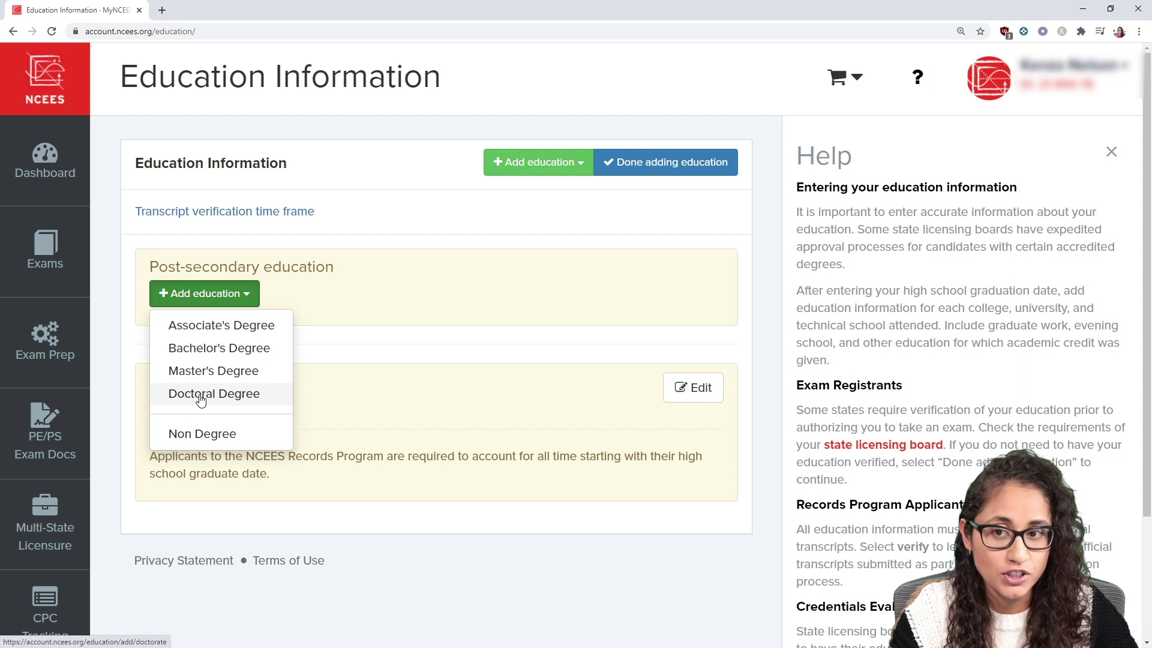
click(358, 306)
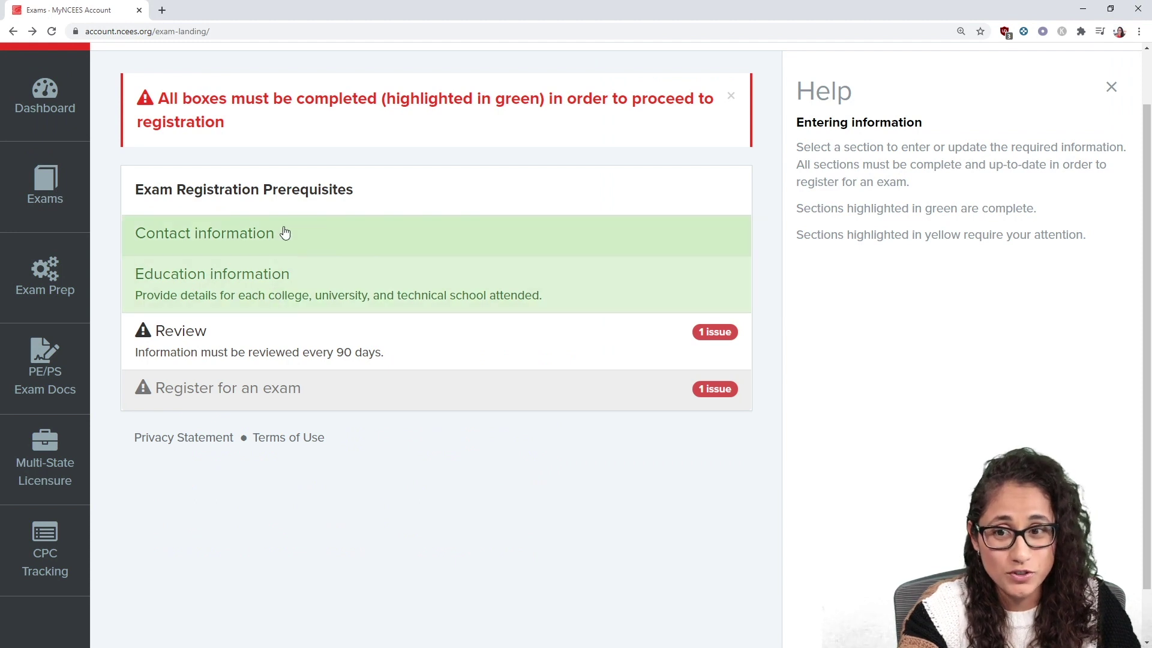
- Confirm contact, education and required-information checkboxes on the review page and submit it
click(202, 356)
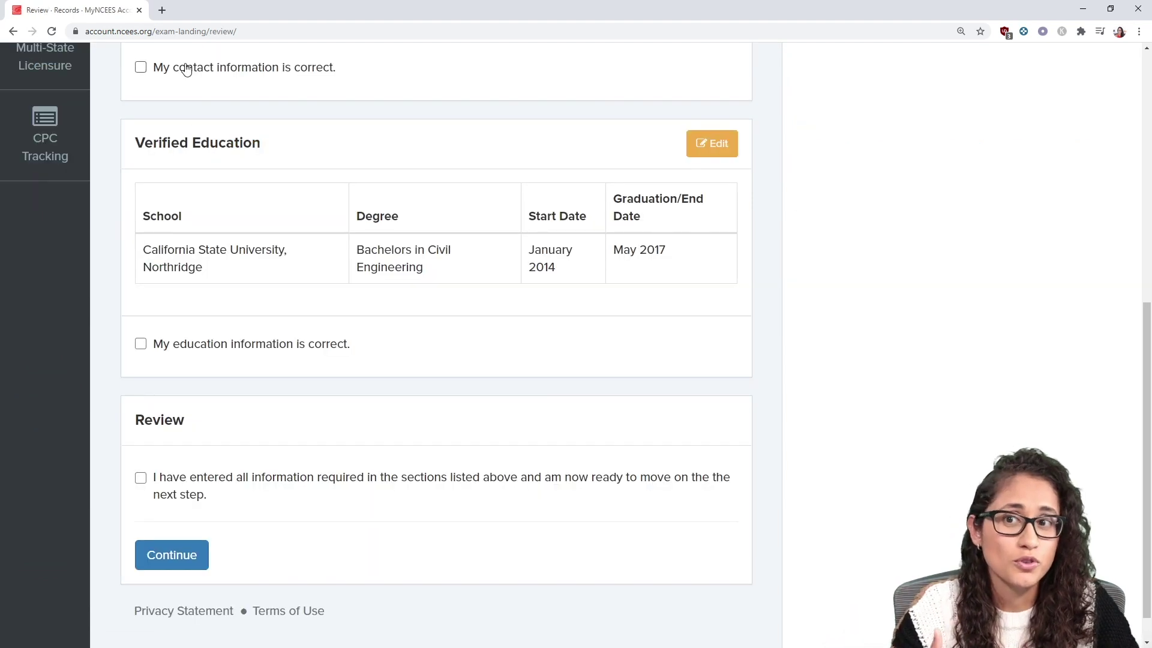
click(186, 72)
click(163, 351)
click(163, 489)
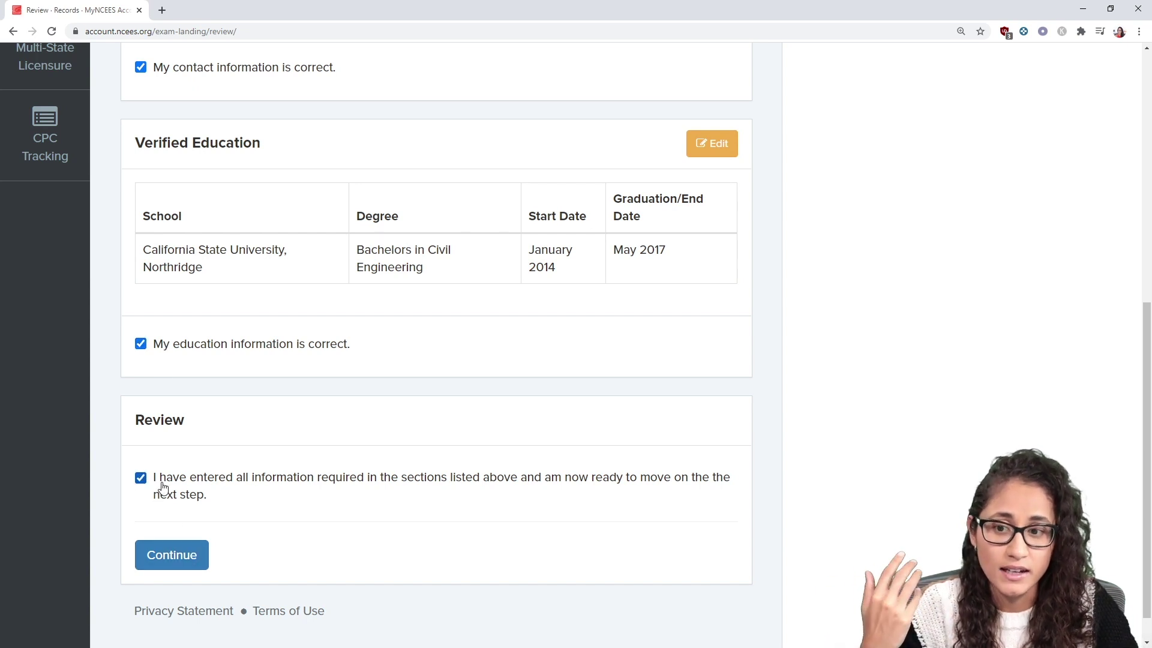
click(168, 564)
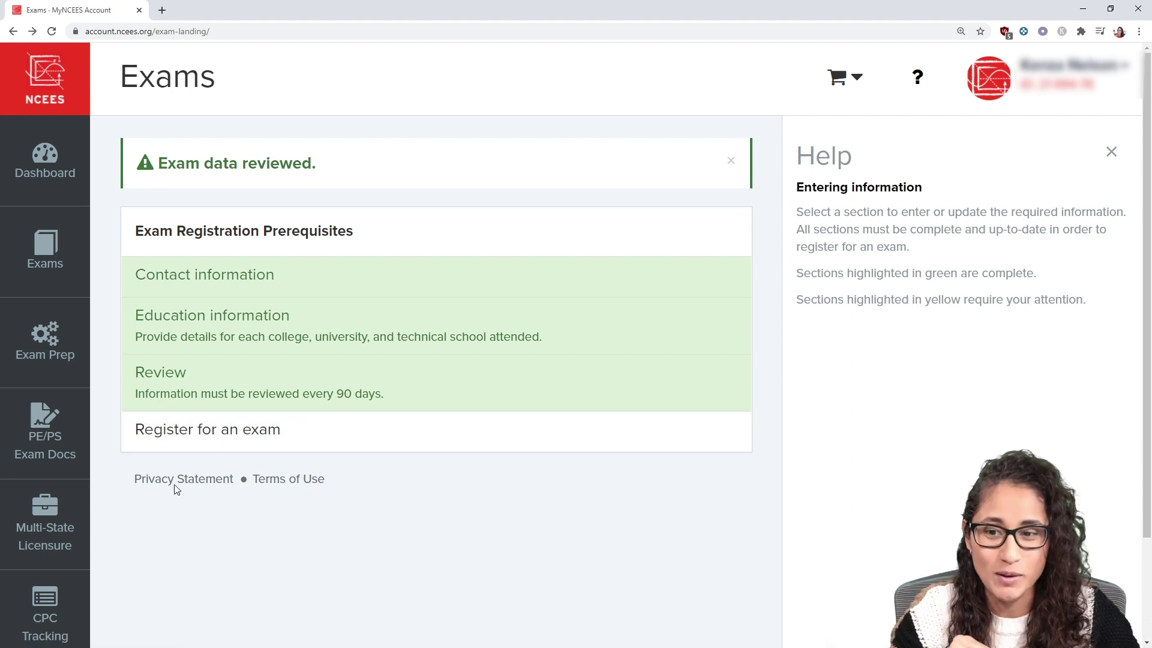
- Pick the FE Civil exam under Fundamentals of Engineering and continue with the New Hampshire board
click(220, 432)
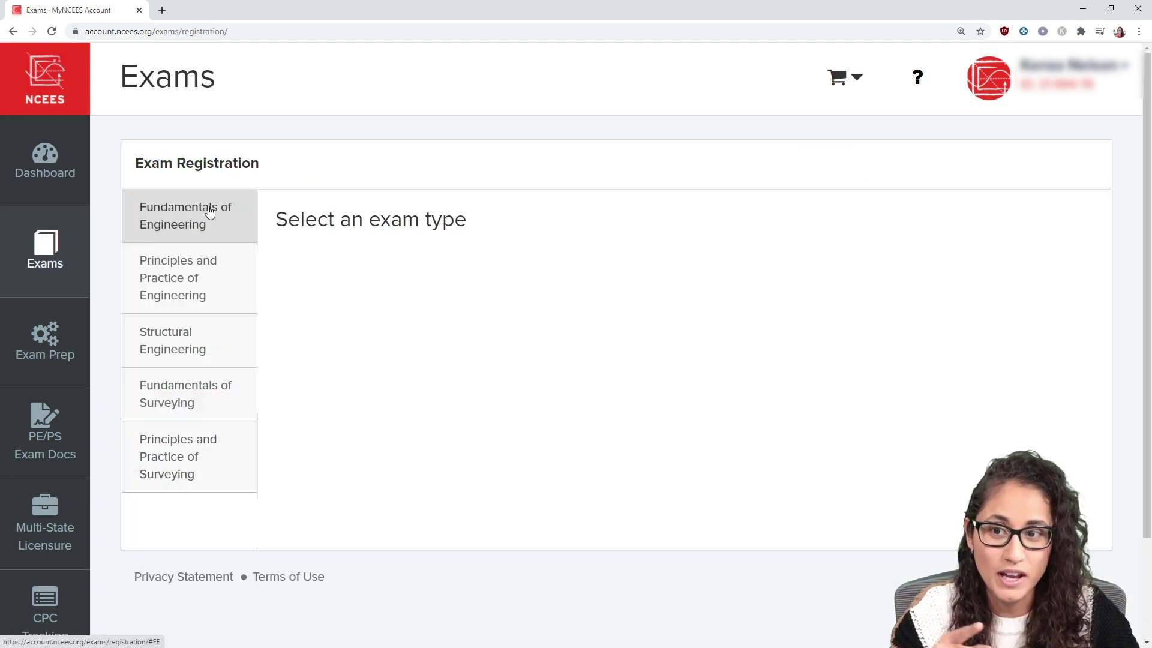
click(213, 207)
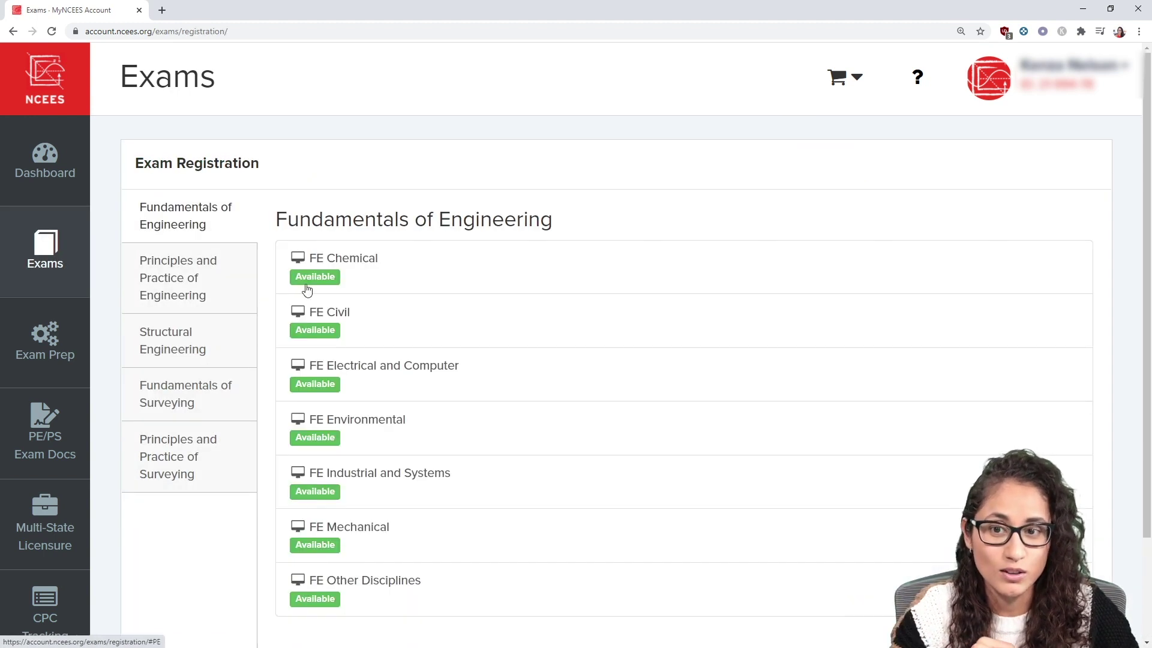
click(370, 329)
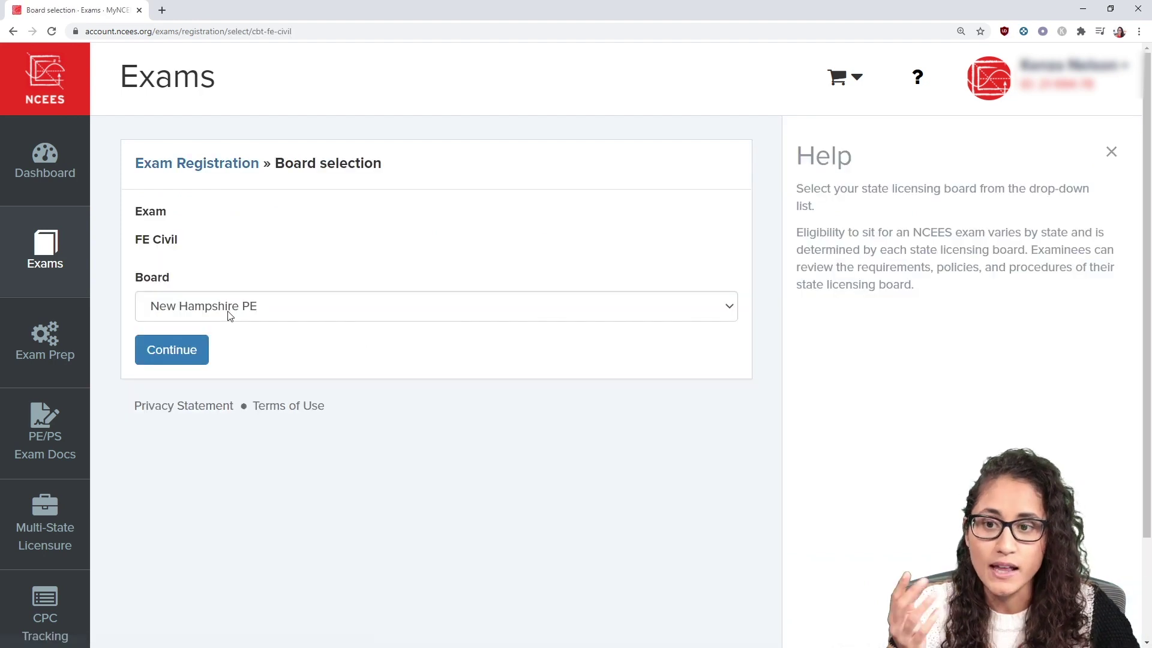
click(172, 352)
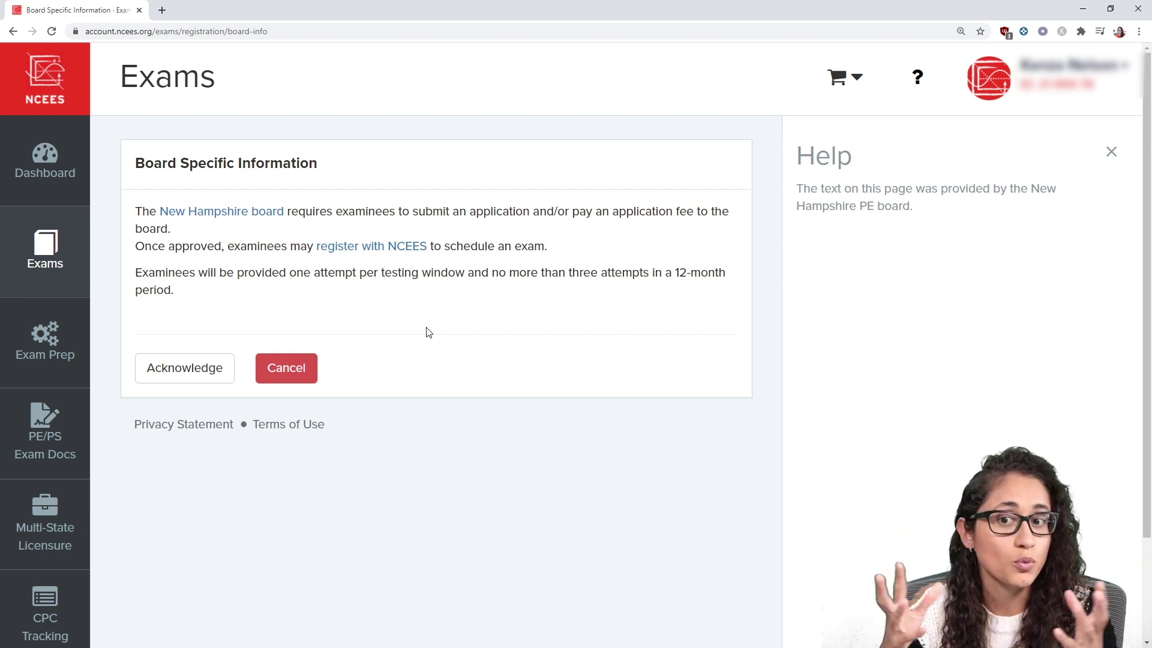
- Switch the FE Civil registration board to California and acknowledge its requirements
key(alt+Left)
click(248, 314)
scroll(216, 431, up, 5)
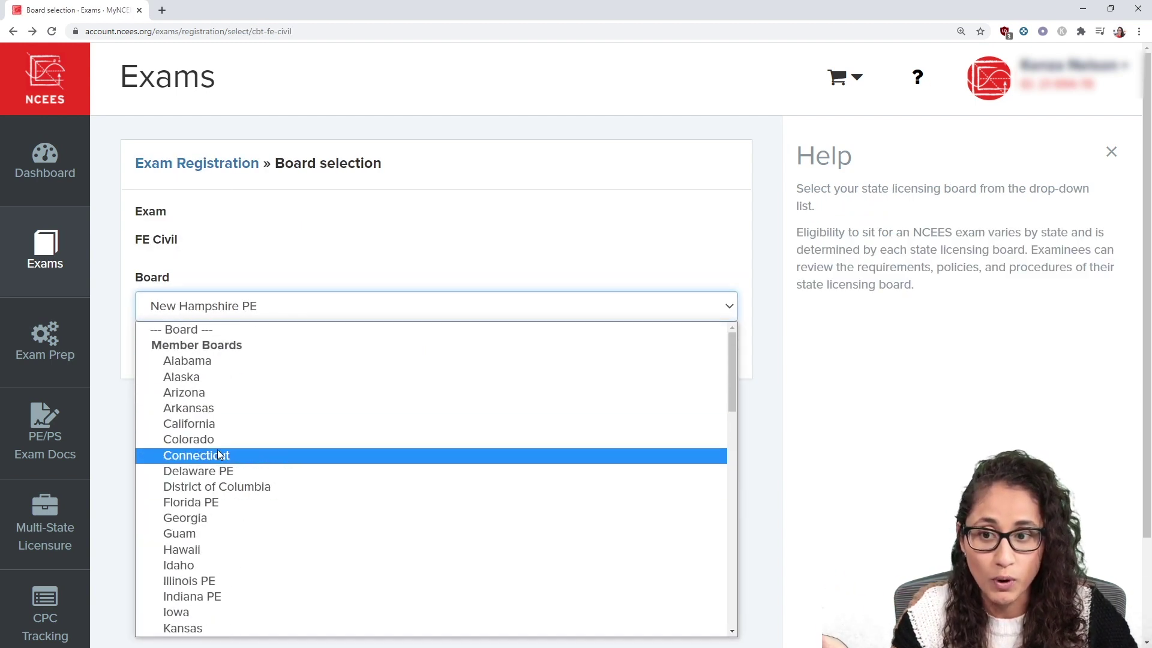
click(200, 426)
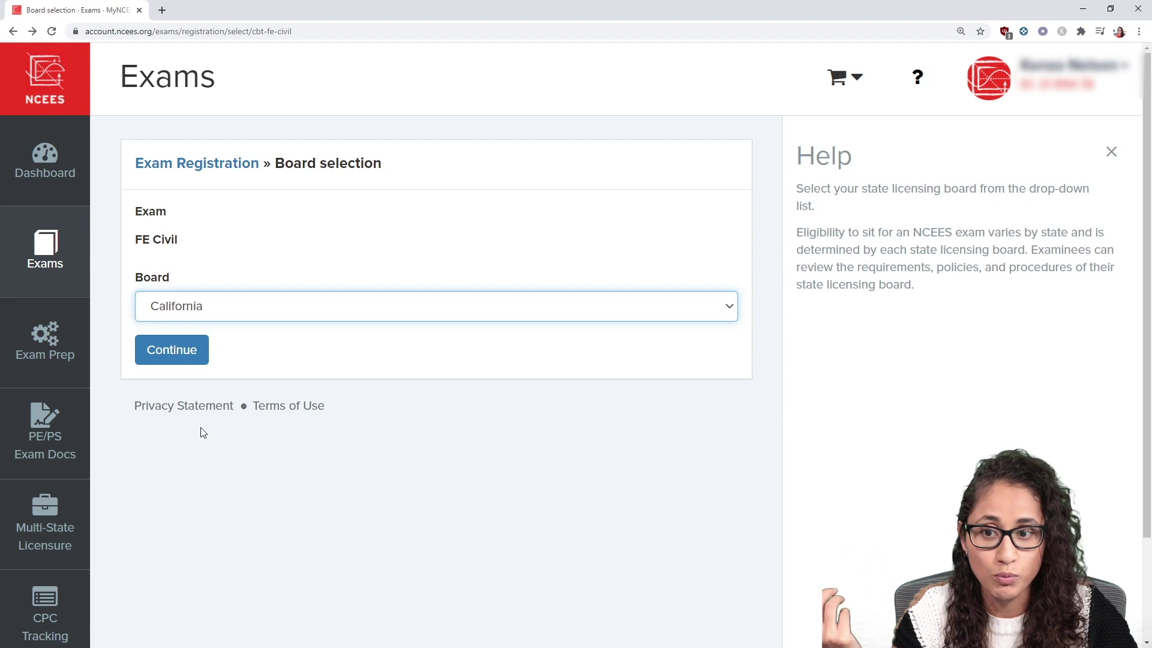
click(175, 352)
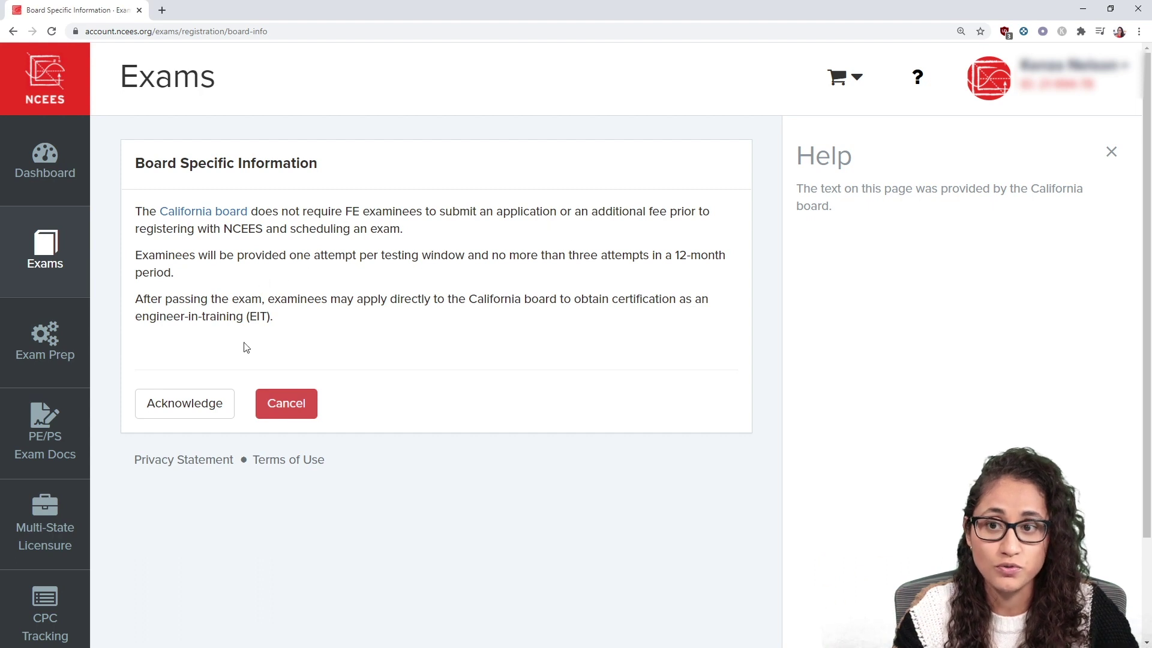
click(183, 415)
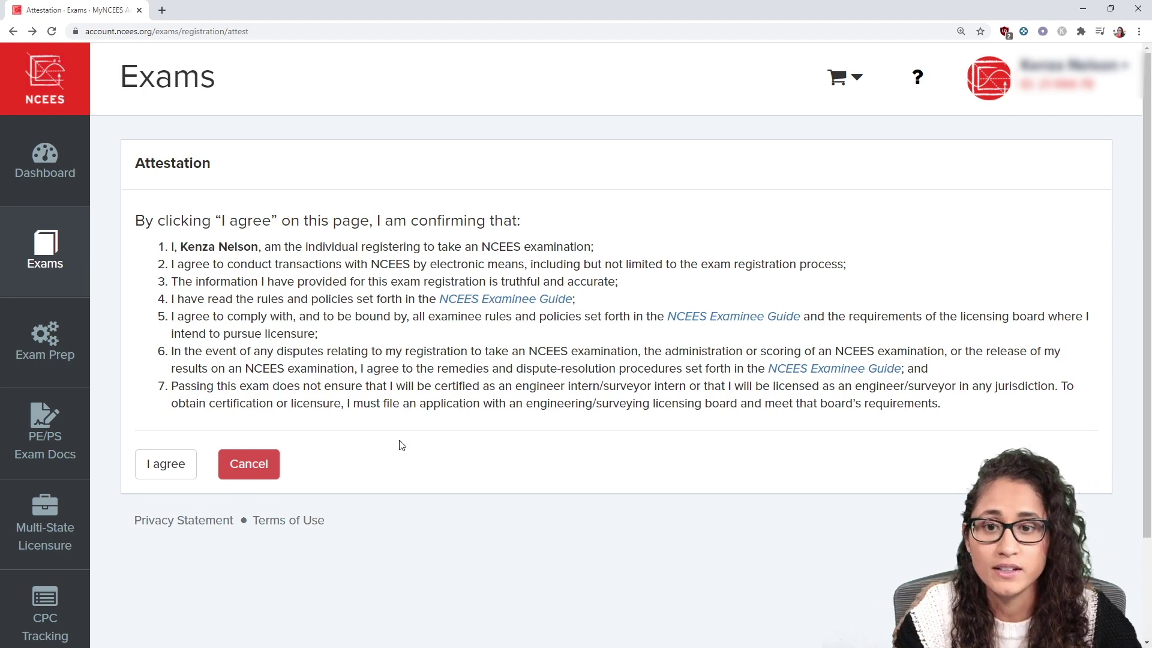
- Agree to the attestation, decline any accommodations, and proceed to checkout
click(162, 475)
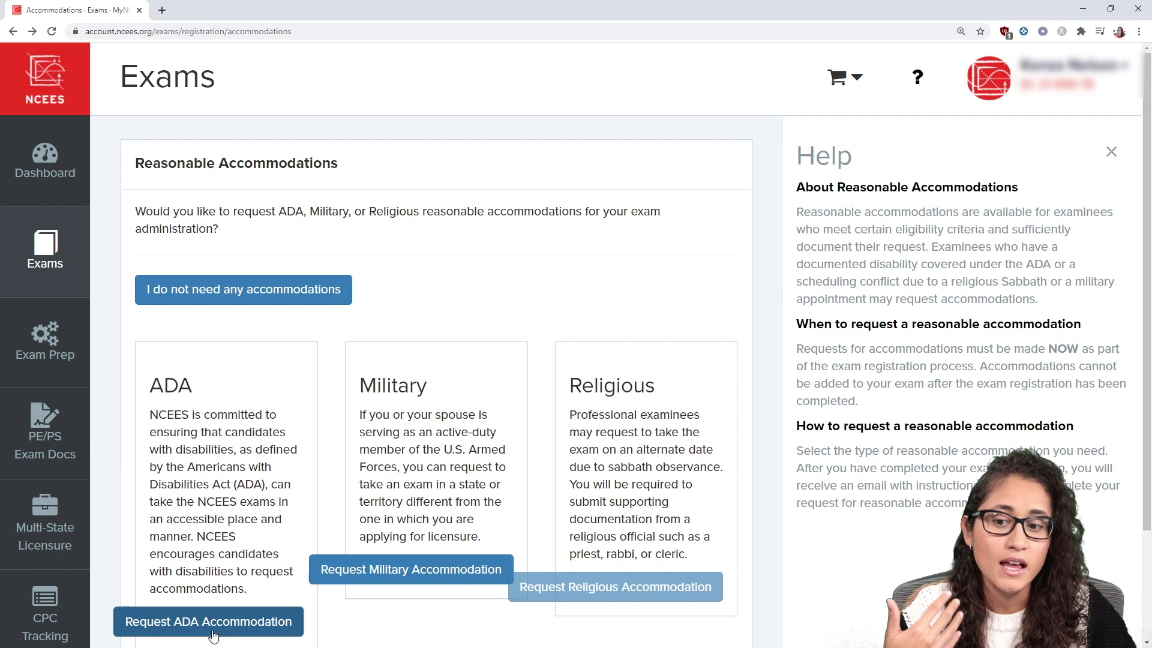
click(242, 295)
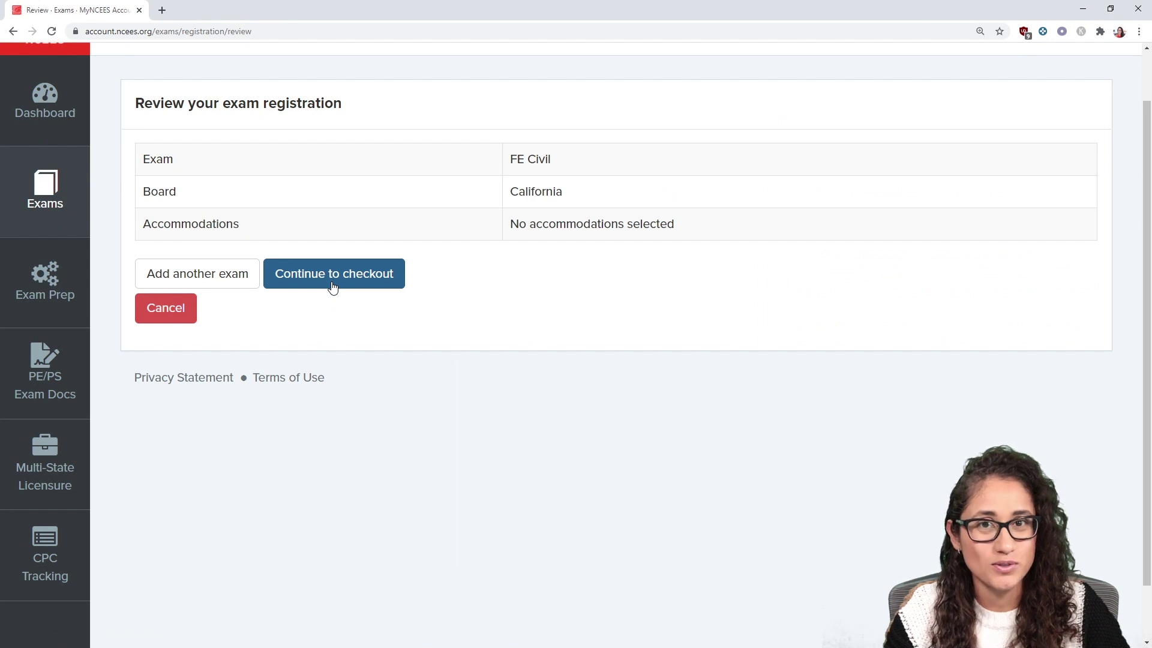
click(333, 286)
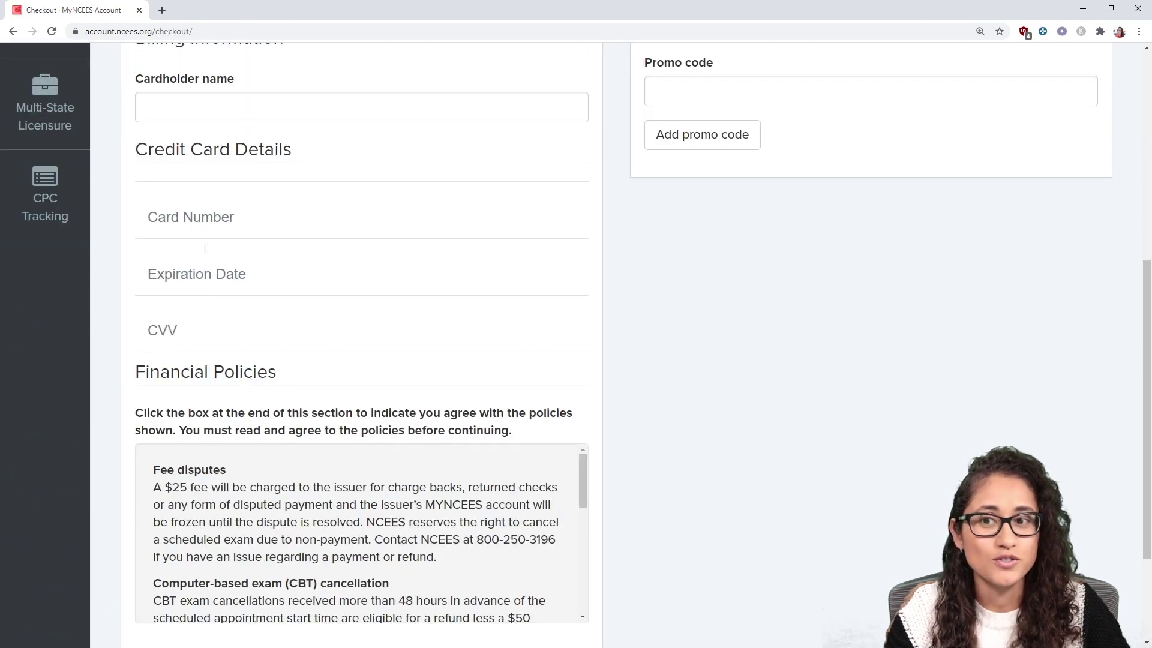